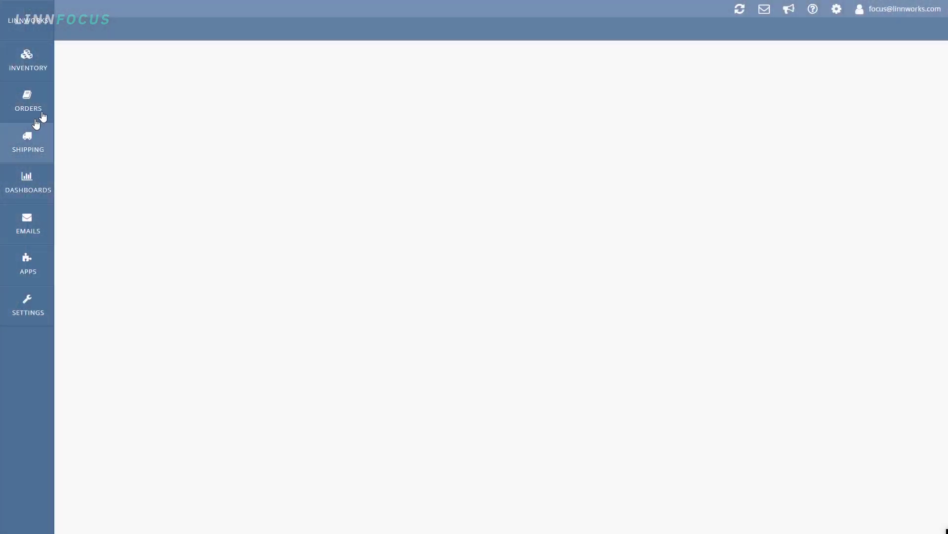
Open Orders > Open Orders (Beta), showing the 12 orders in the Batched Items view
left_click(45, 110)
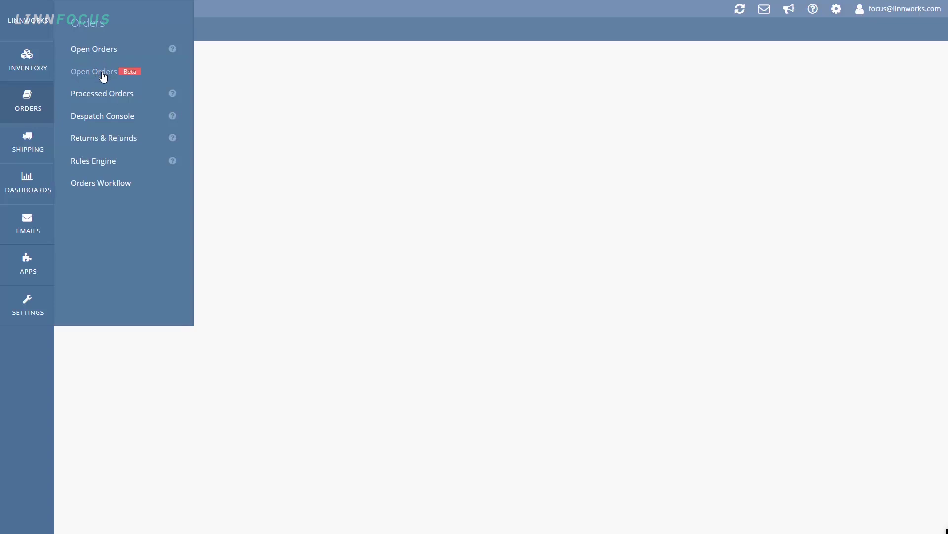
left_click(104, 74)
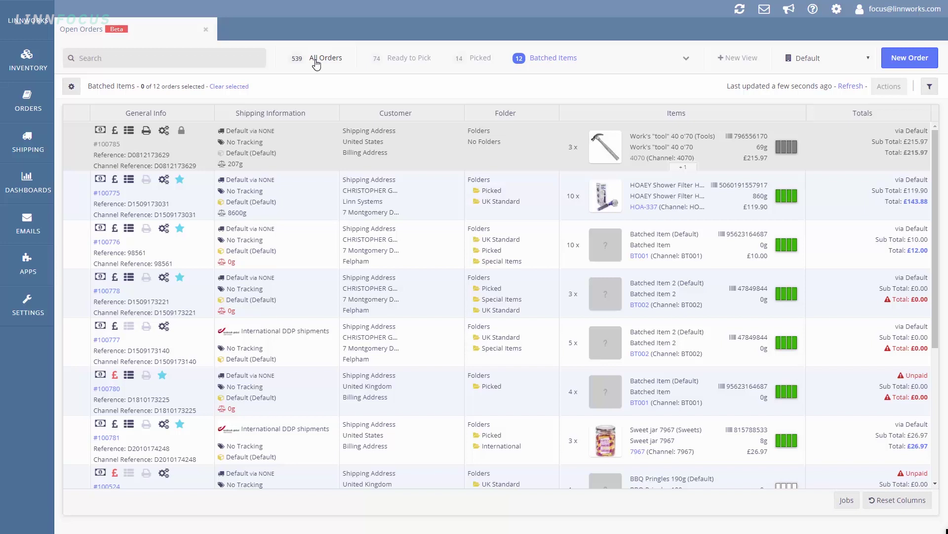
Switch to the All Orders view to list all 539 open orders and scroll through the grid
left_click(315, 59)
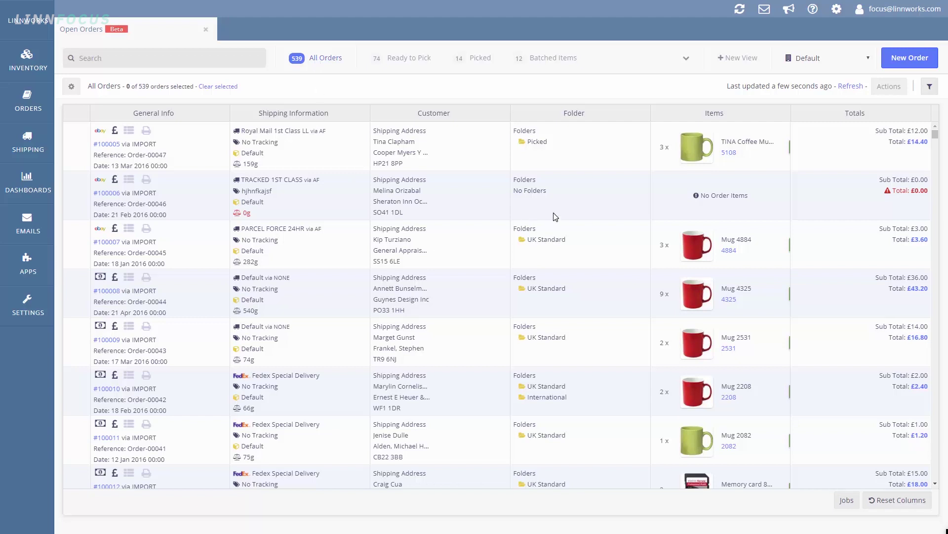
scroll(554, 215, "down", 20)
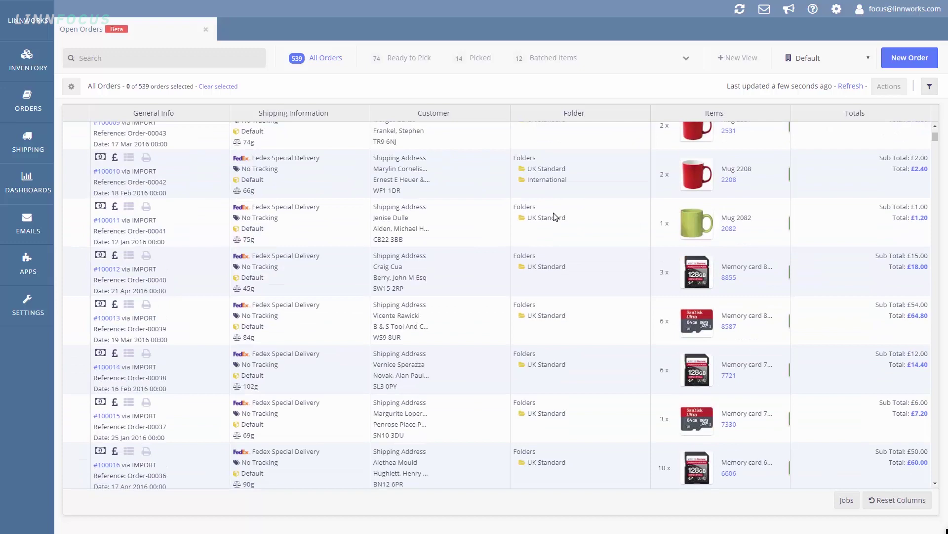
scroll(551, 235, "down", 20)
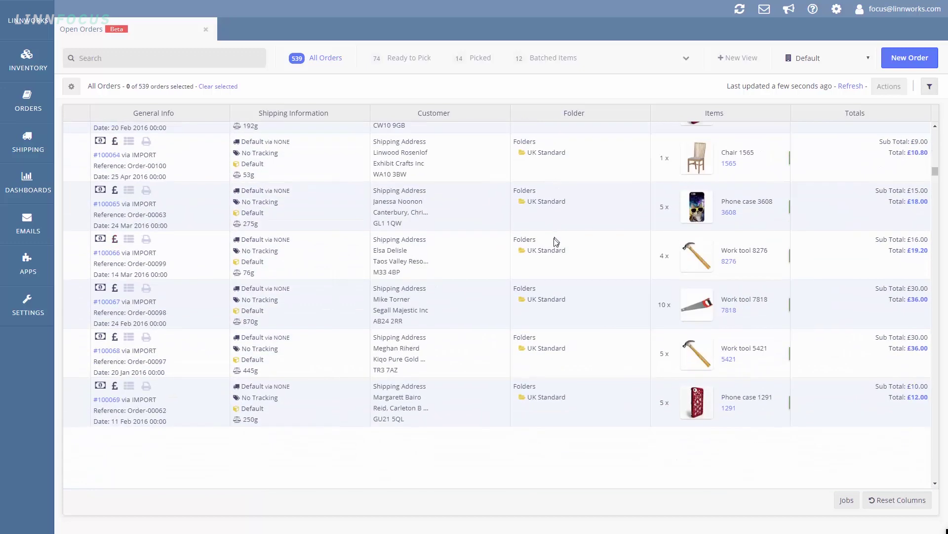
scroll(556, 252, "down", 20)
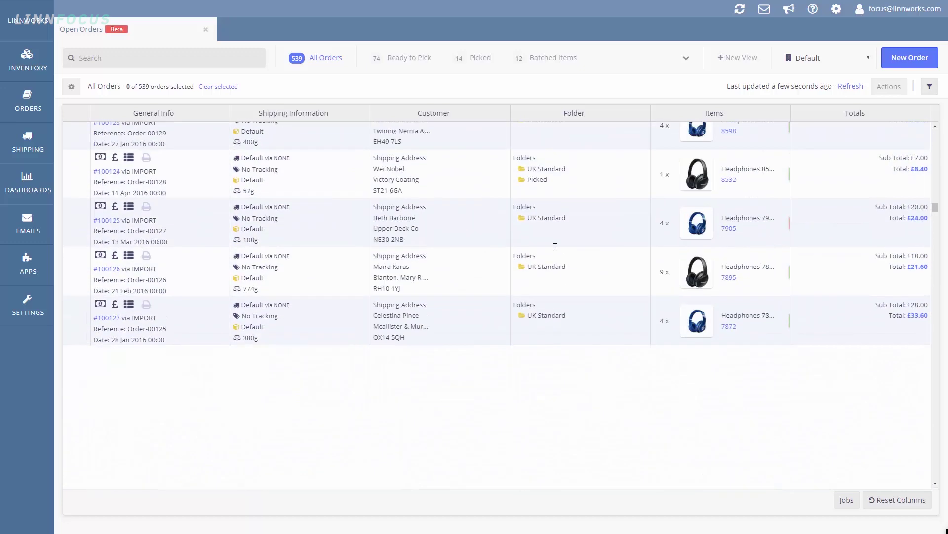
scroll(559, 277, "down", 20)
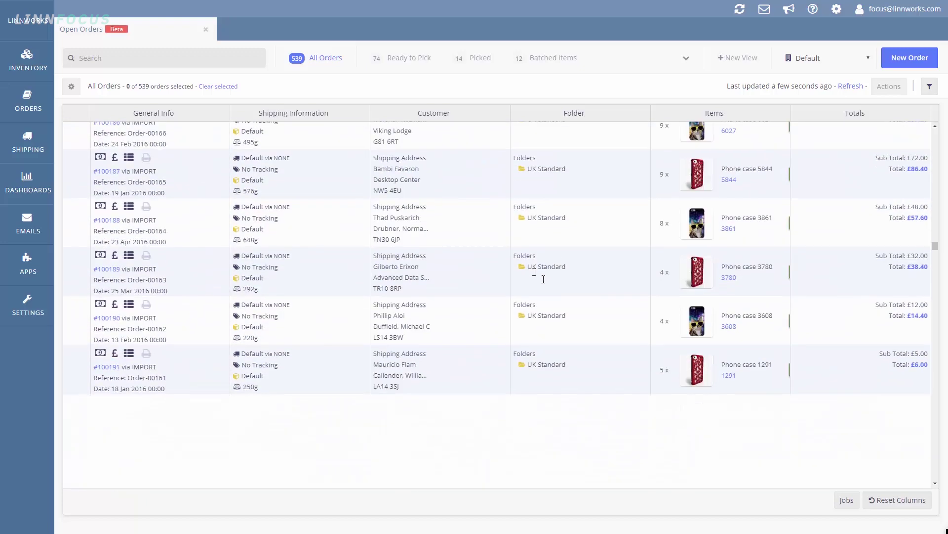
scroll(565, 343, "down", 13)
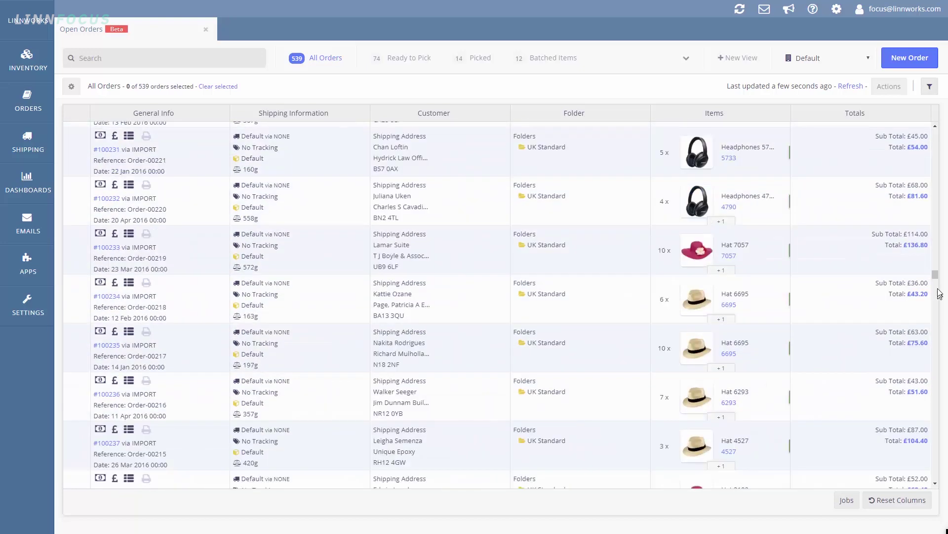
scroll(631, 229, "up", 20)
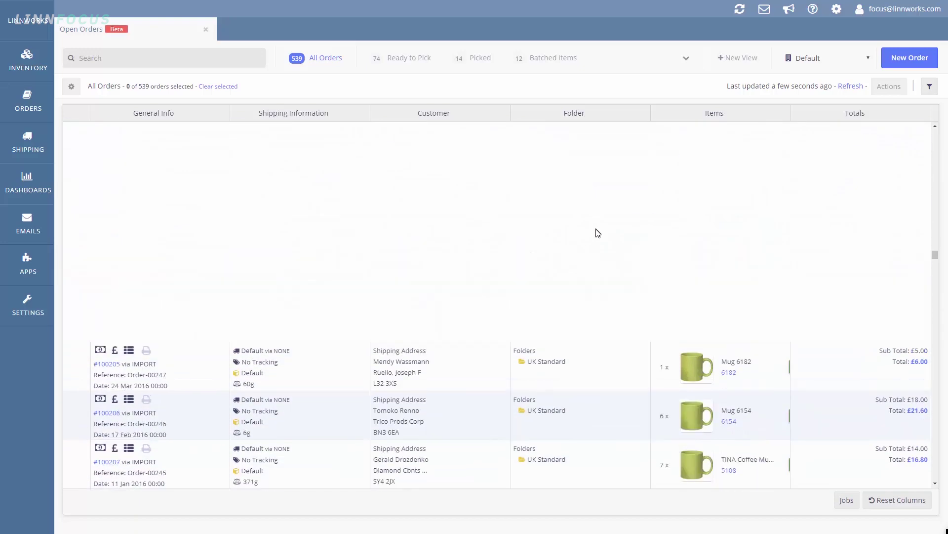
scroll(596, 222, "up", 20)
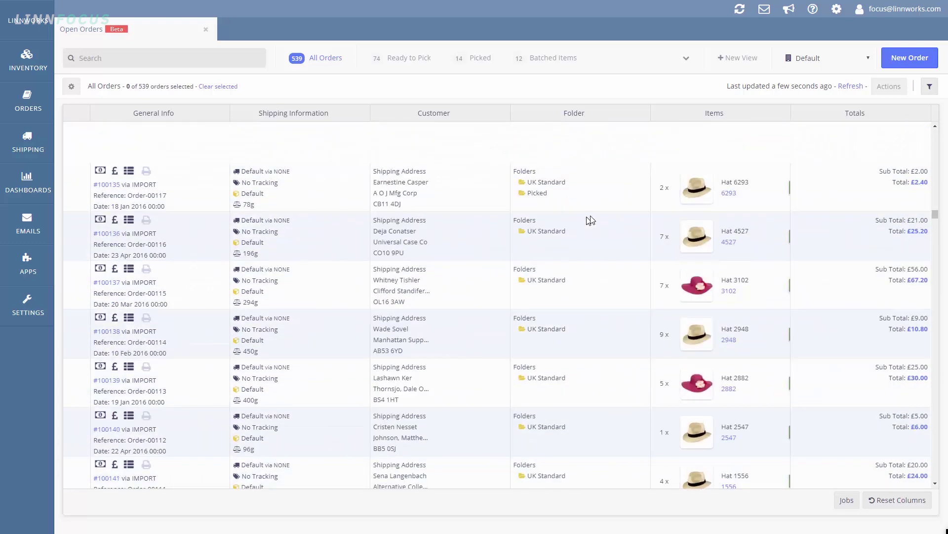
scroll(592, 212, "up", 20)
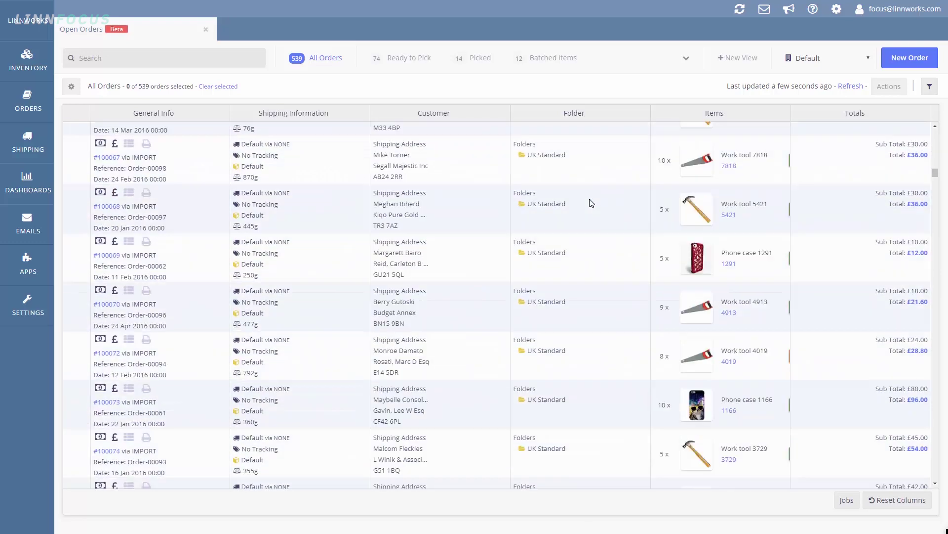
scroll(590, 203, "up", 20)
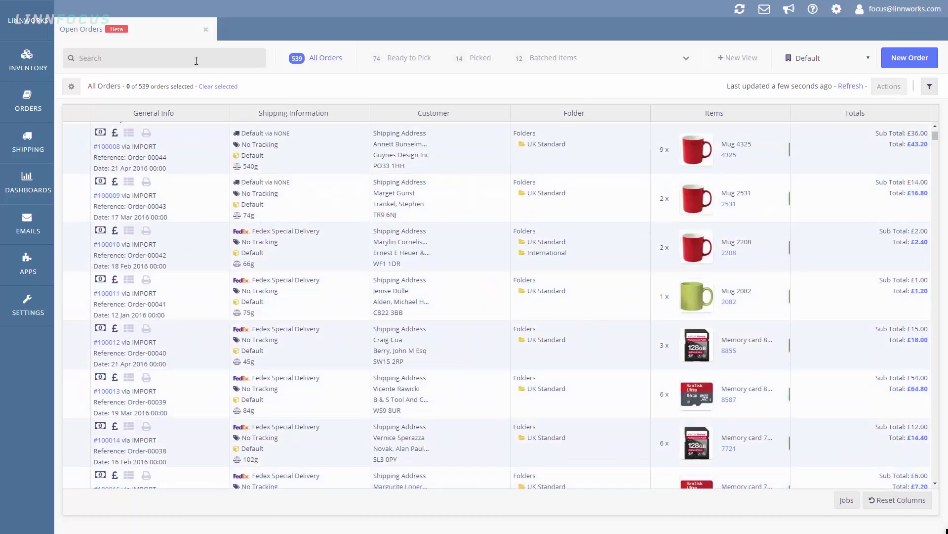
Search the orders for a customer's name, review the 12 matches in All Orders, then clear the search
left_click(196, 60)
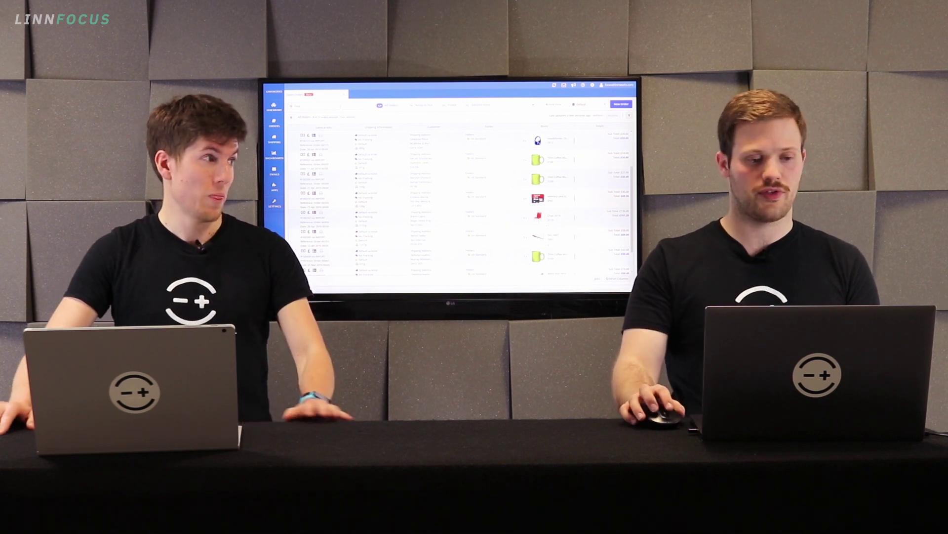
left_click(466, 59)
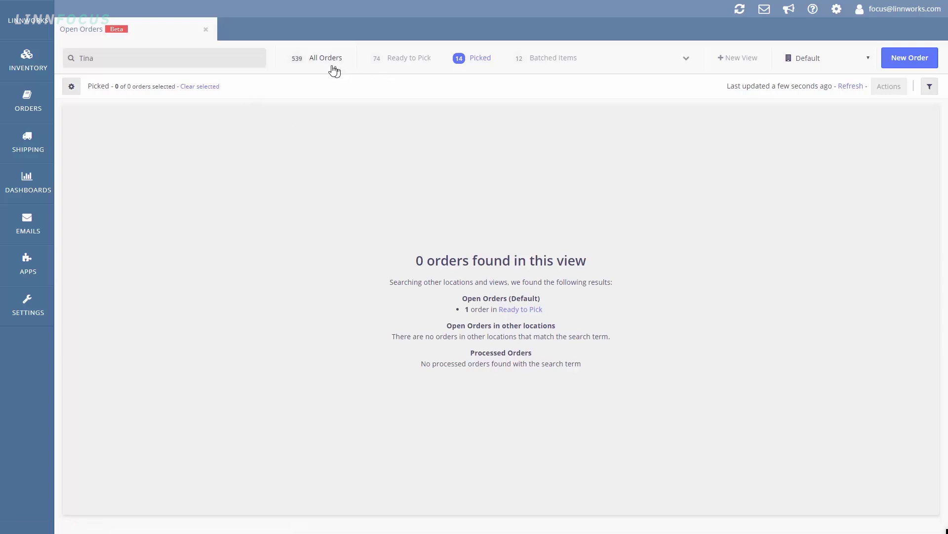
left_click(326, 64)
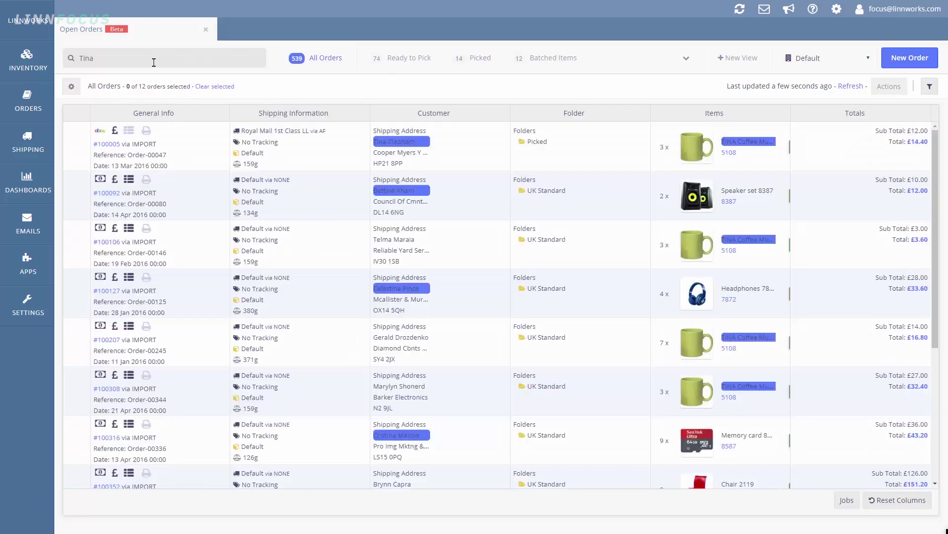
left_click_drag(104, 61, 75, 58)
key("BackSpace")
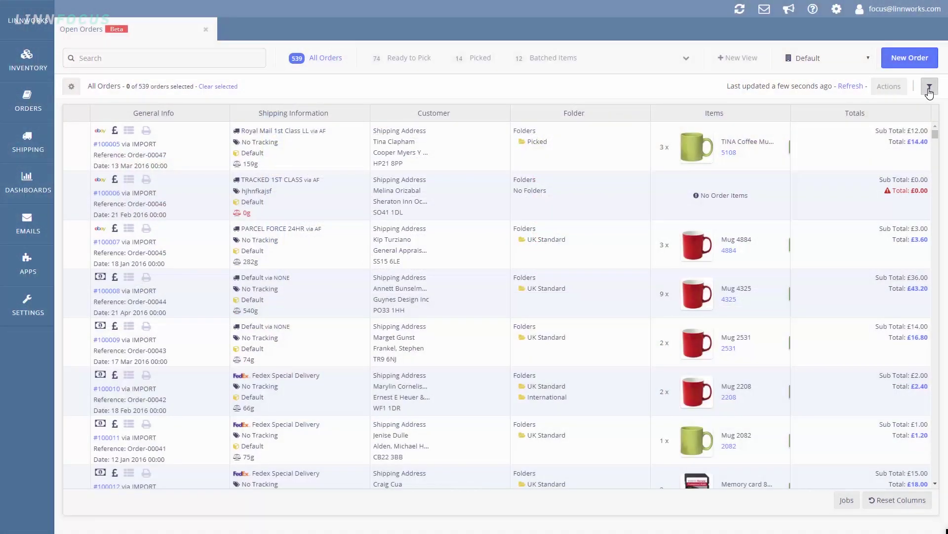
Filter the open orders by Shipping > Service to show only the 11 Fedex orders
left_click(929, 87)
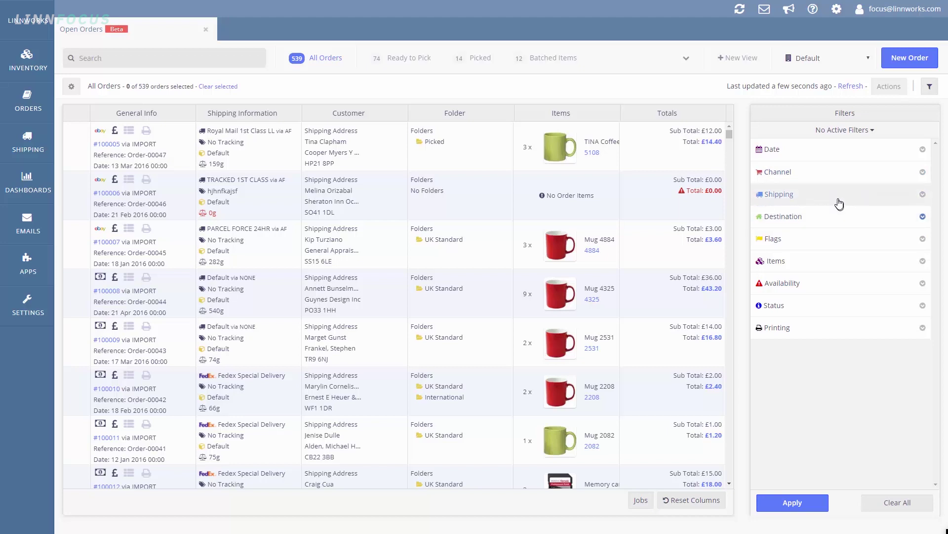
left_click(838, 200)
left_click(833, 225)
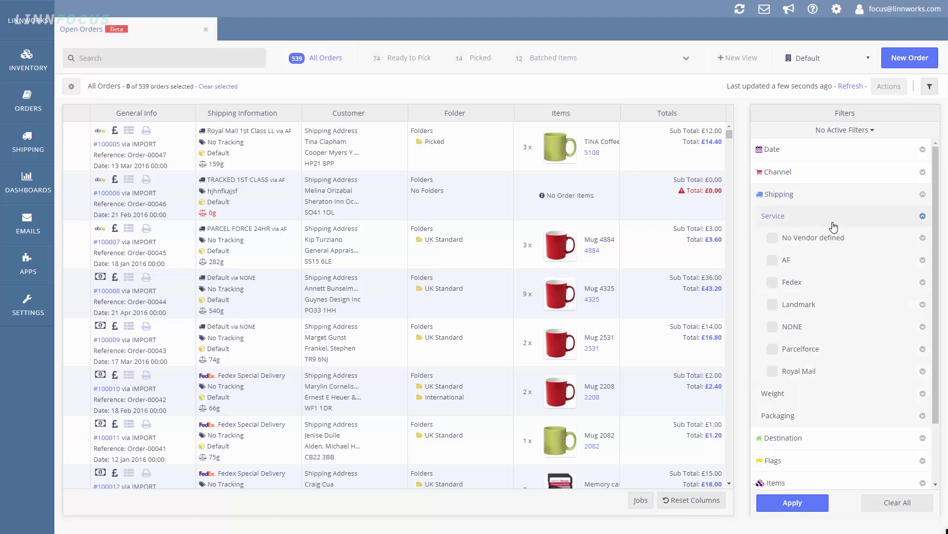
left_click(772, 283)
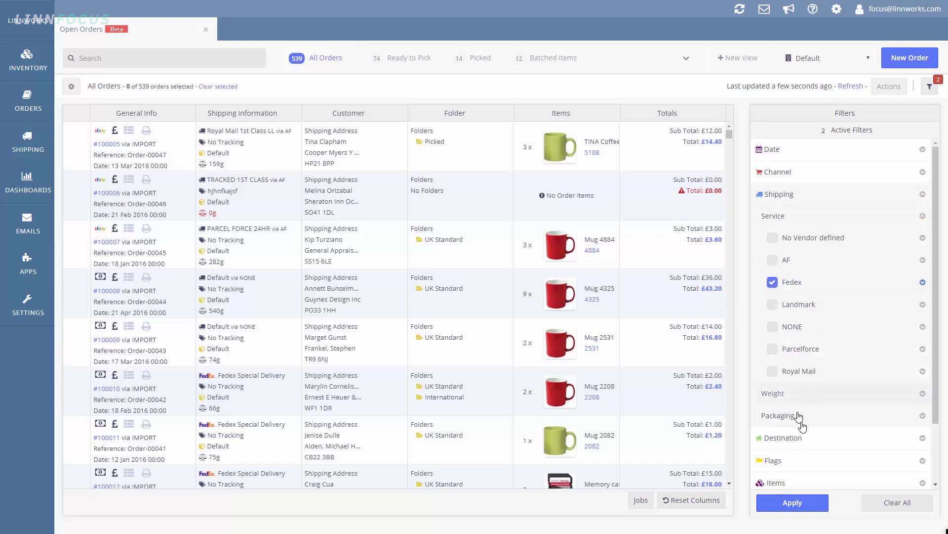
left_click(790, 503)
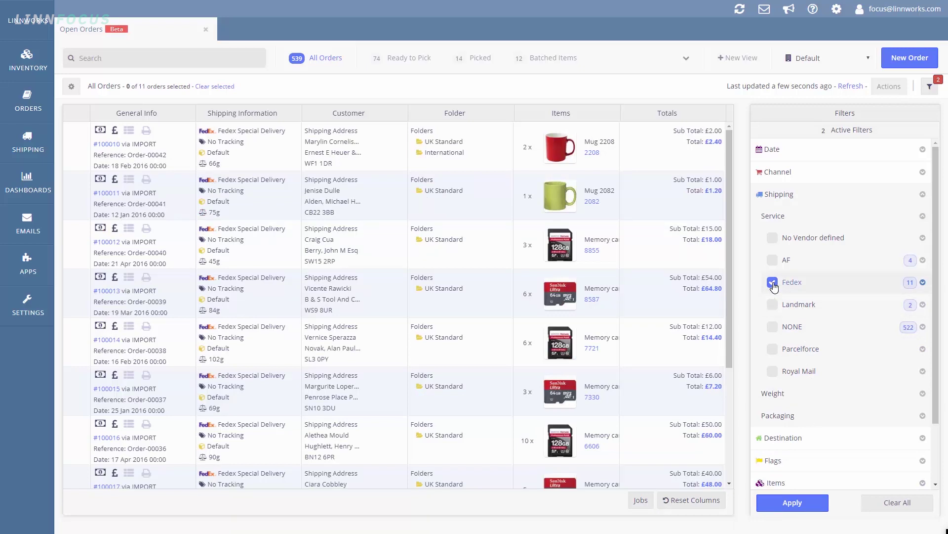
Exclude Fedex from the service filter instead and tick Parcelforce
left_click(773, 284)
left_click(791, 502)
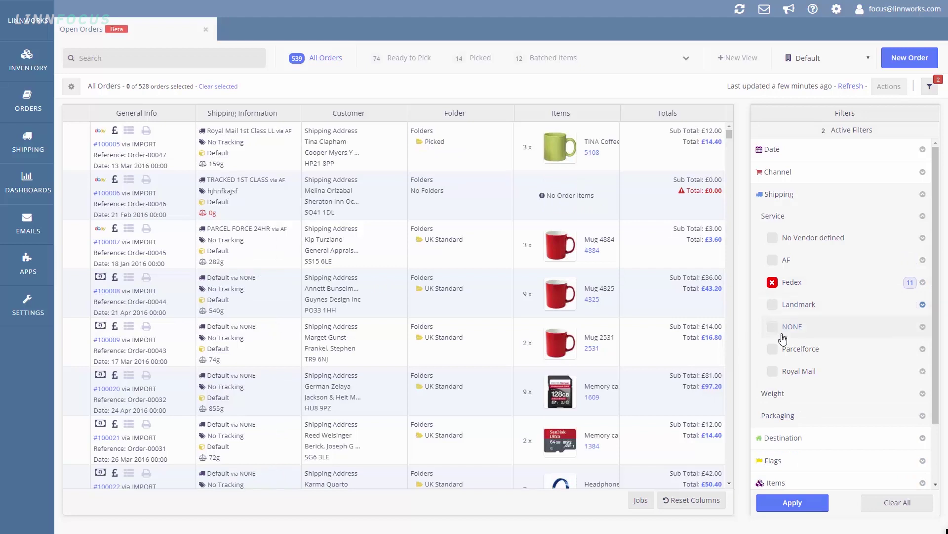
left_click(774, 350)
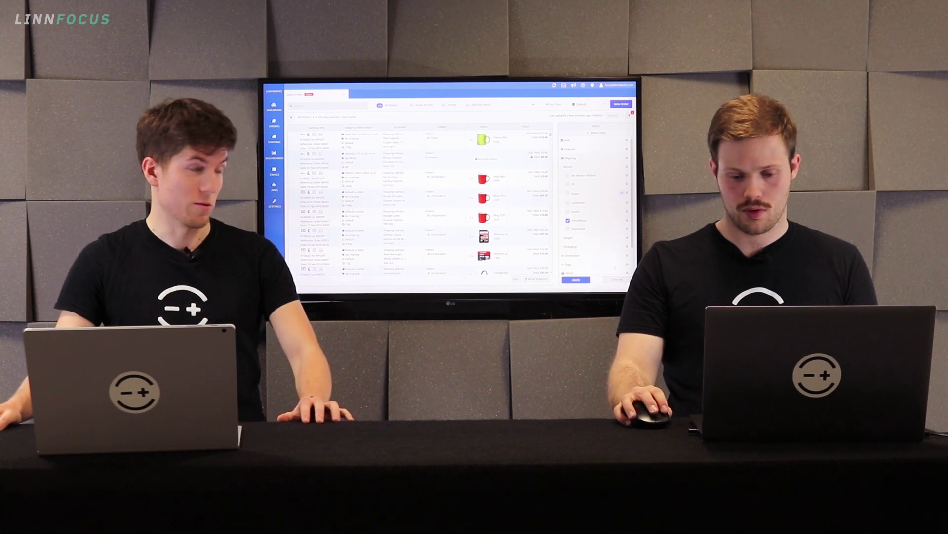
Clear all filters and close the Filters panel so all 539 orders show again
left_click(618, 279)
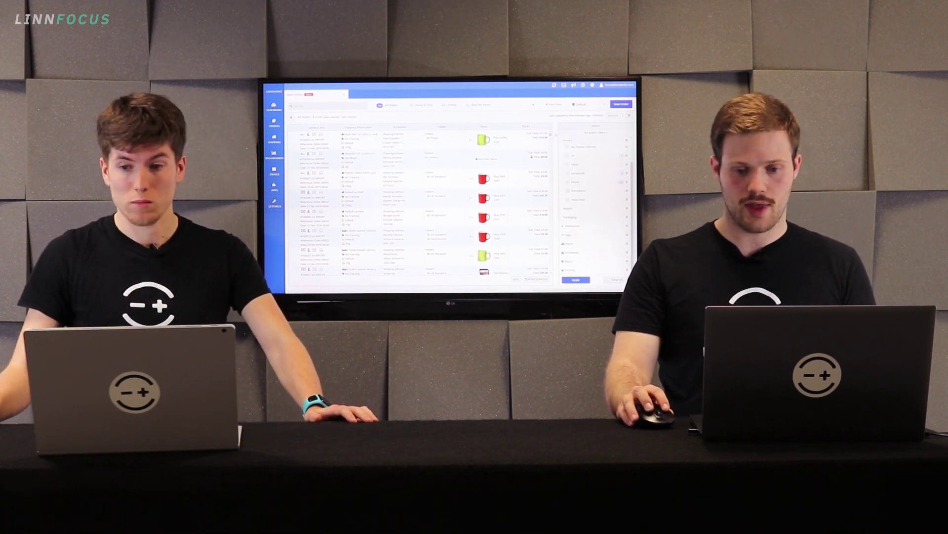
left_click(543, 117)
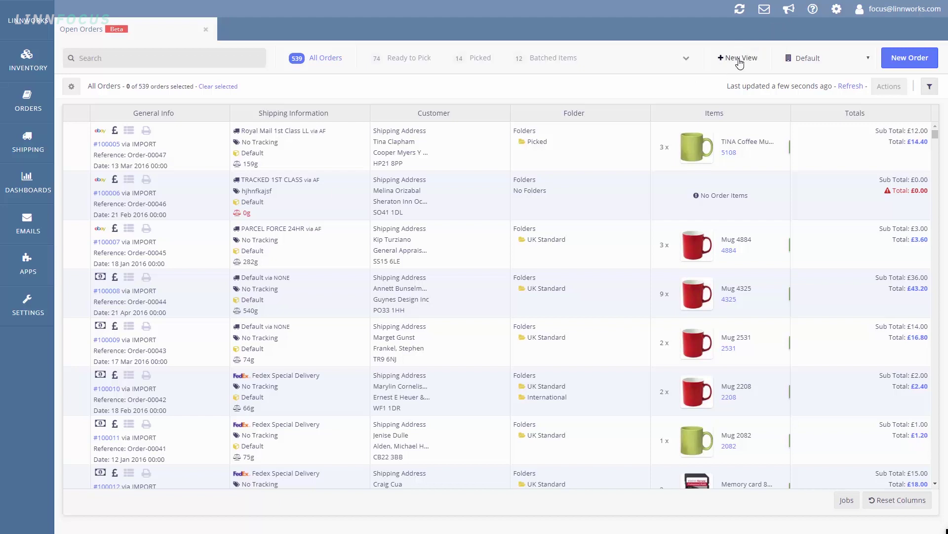
Add a new saved order view named 'Fedex'
left_click(740, 61)
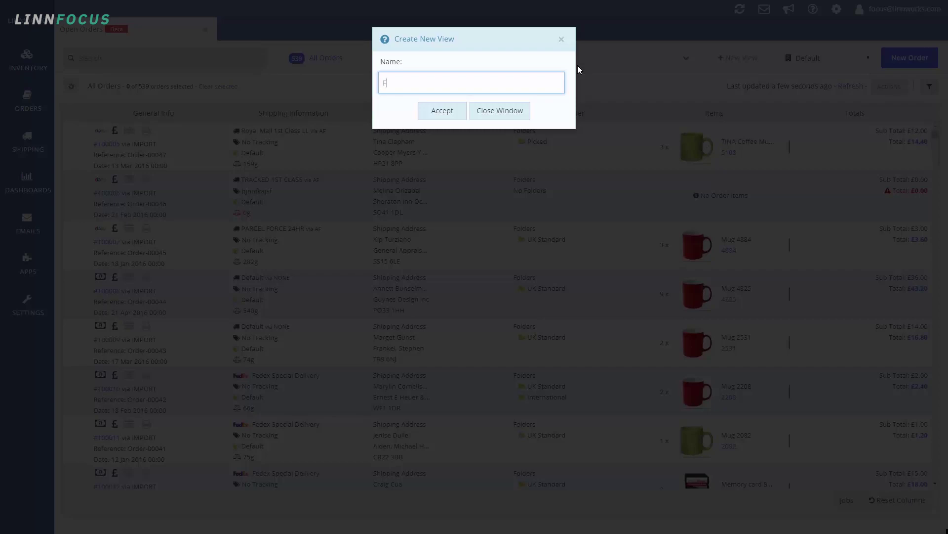
type("Fedex")
left_click(447, 111)
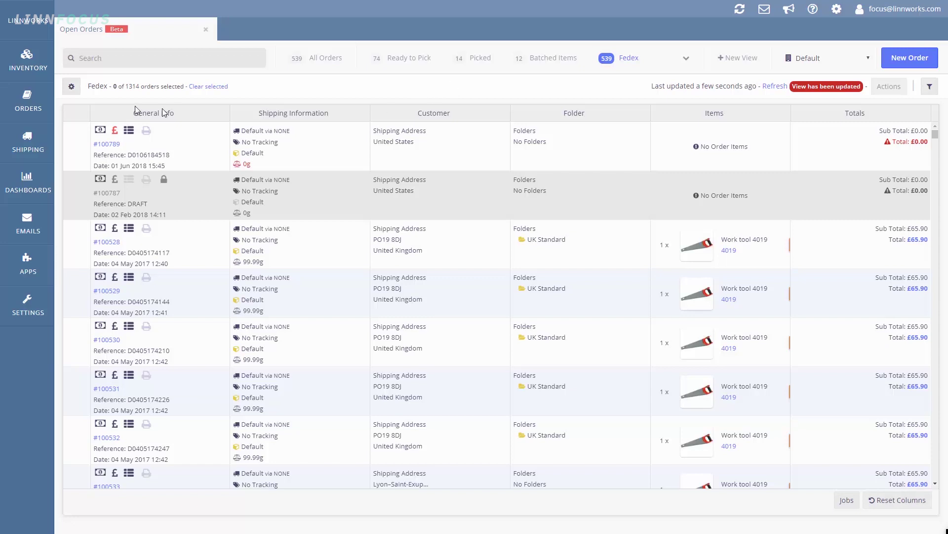
Open the Editing view dialog for the Fedex view from its gear icon
left_click(72, 92)
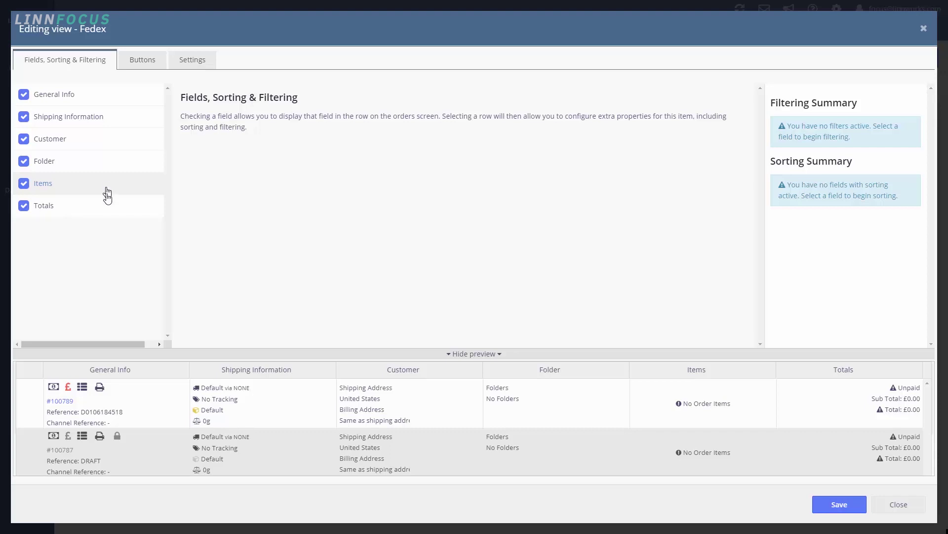
Untick Totals and the Customer fields Address One, Two and Three in the Fedex view
left_click(26, 207)
left_click(79, 140)
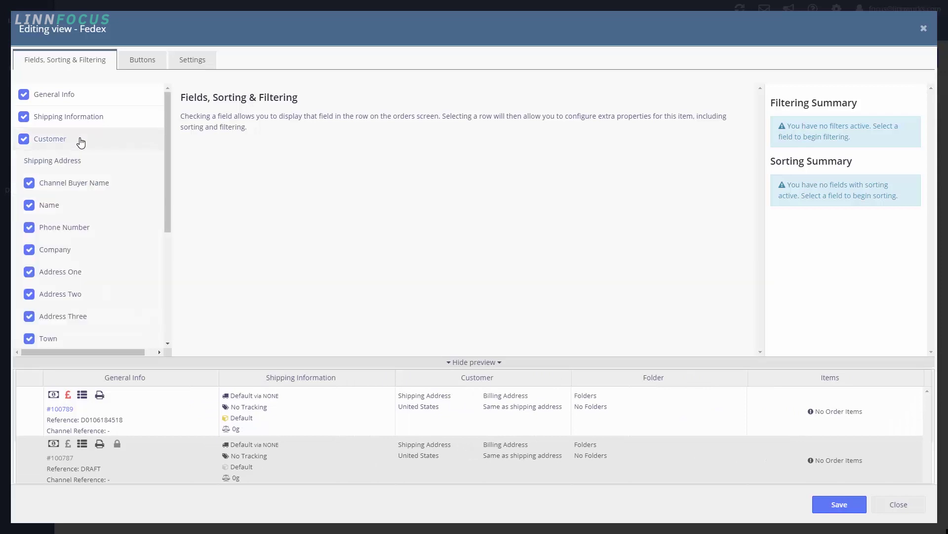
left_click(89, 273)
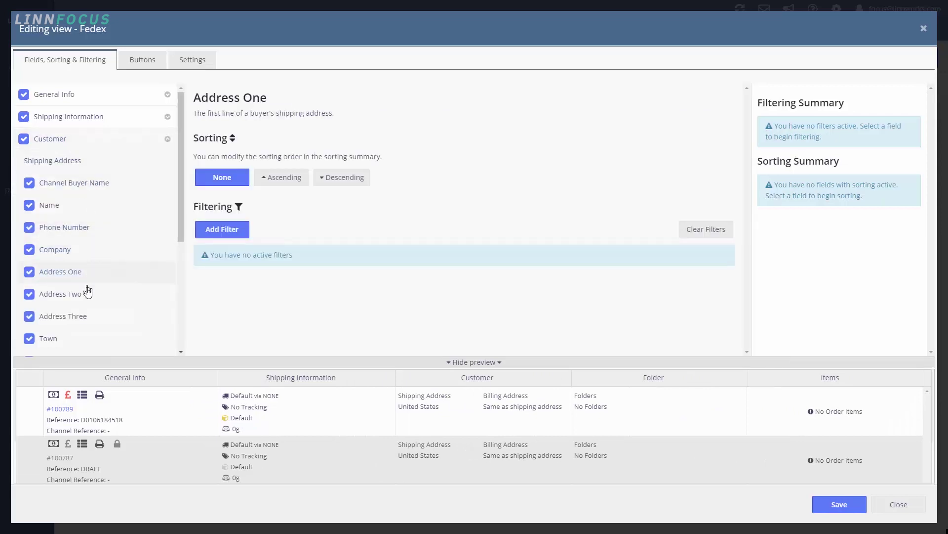
left_click(88, 293)
left_click(29, 316)
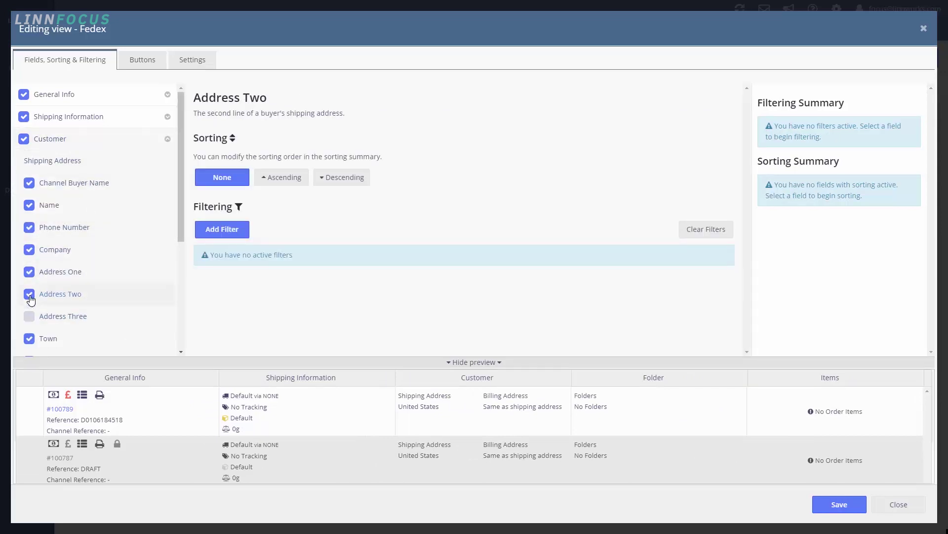
left_click(30, 296)
left_click(29, 272)
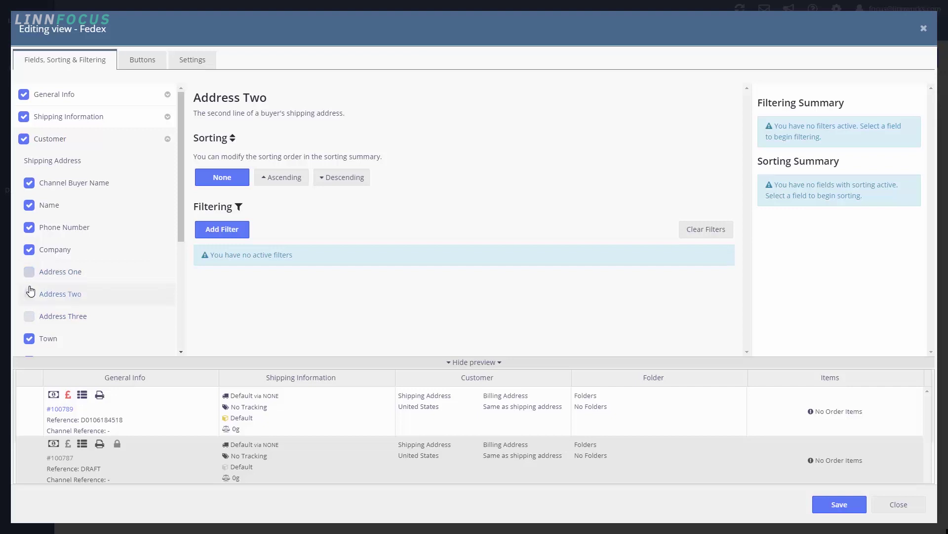
left_click(84, 142)
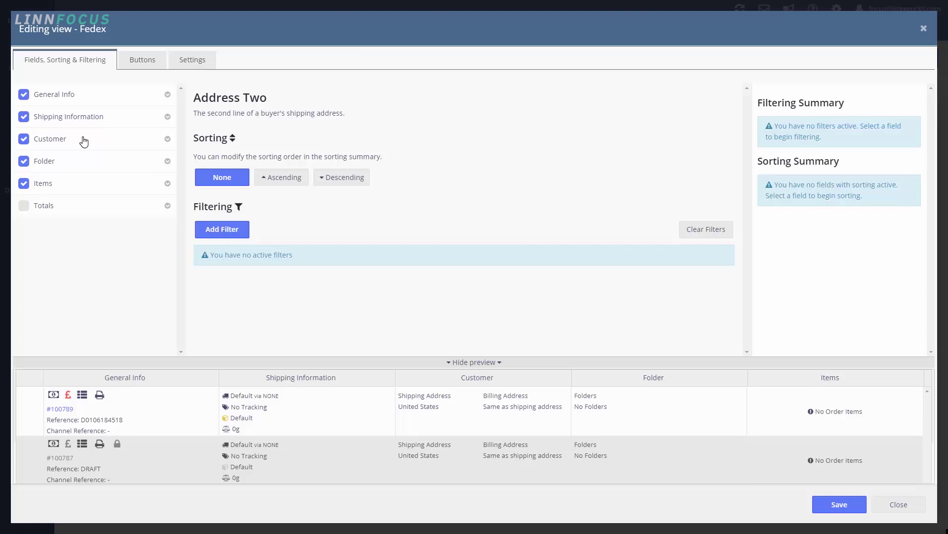
Add a Shipping Information Vendor filter set to 'Is Fedex' on the Fedex view
left_click(99, 119)
left_click(98, 168)
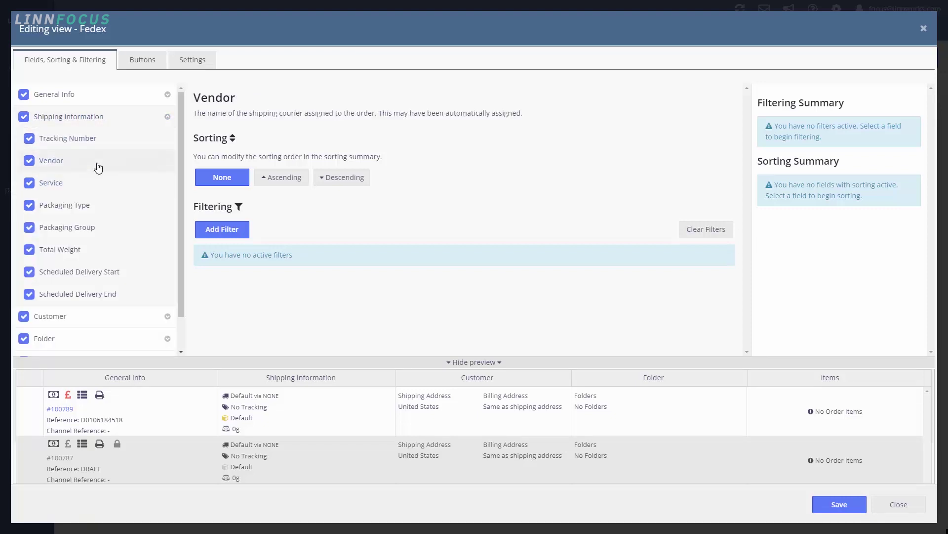
left_click(236, 233)
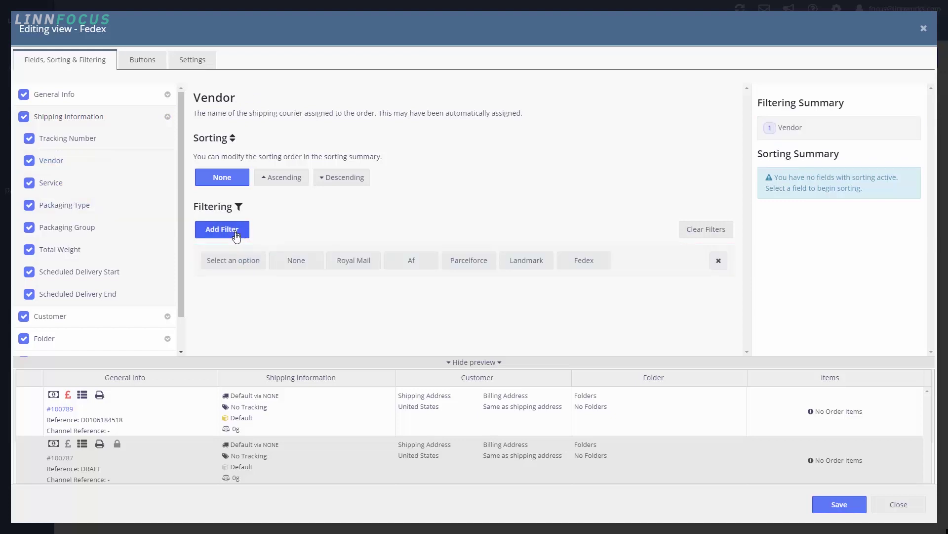
left_click(235, 260)
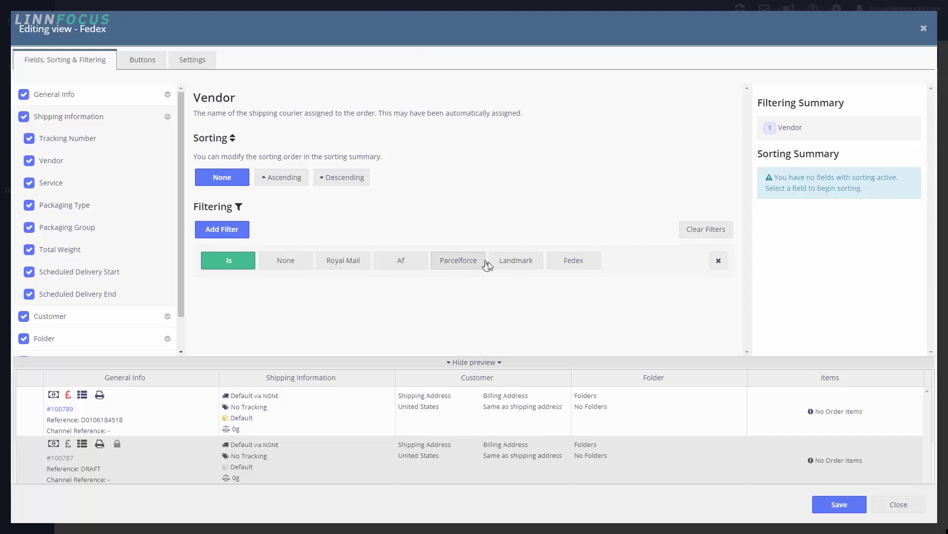
left_click(573, 261)
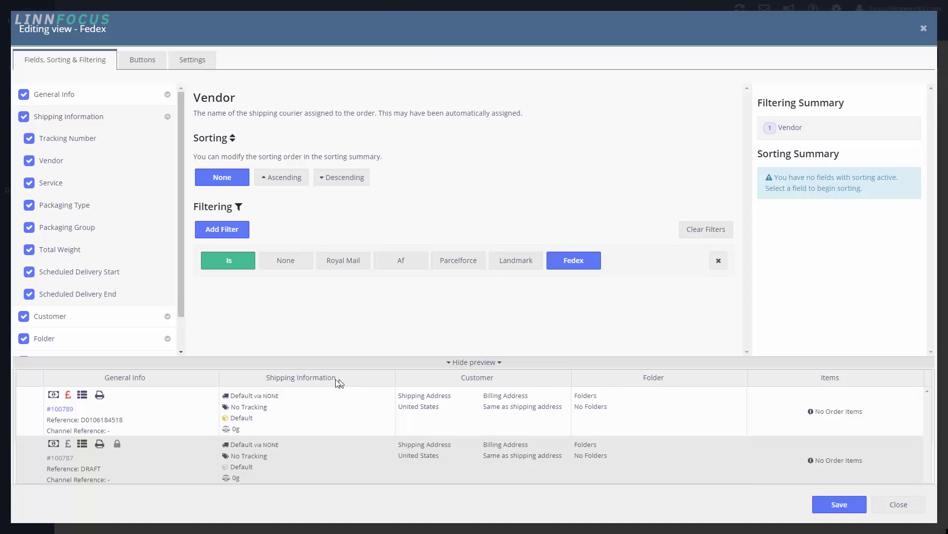
Move Shipping Information after Customer and sort the Fedex view by Order Id ascending
left_click_drag(333, 379, 553, 383)
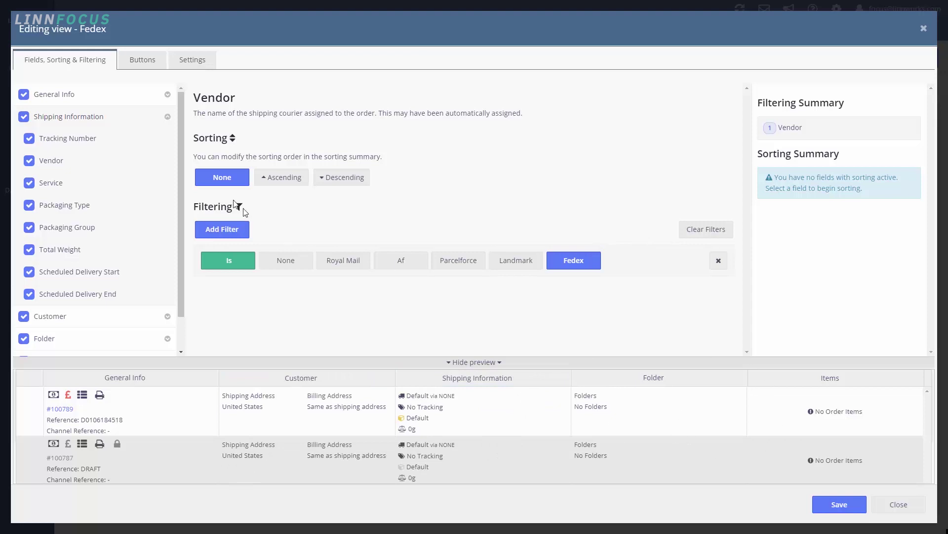
left_click(100, 118)
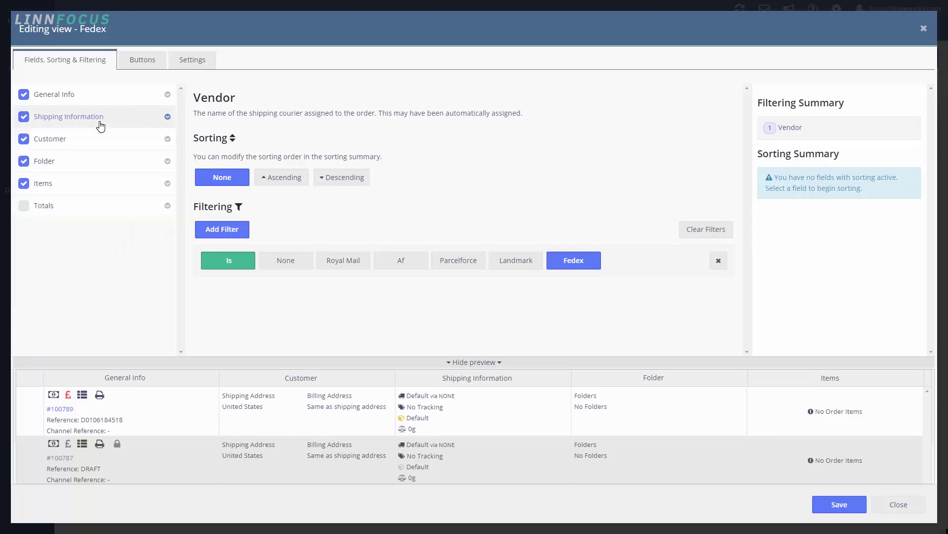
left_click(93, 96)
left_click(95, 118)
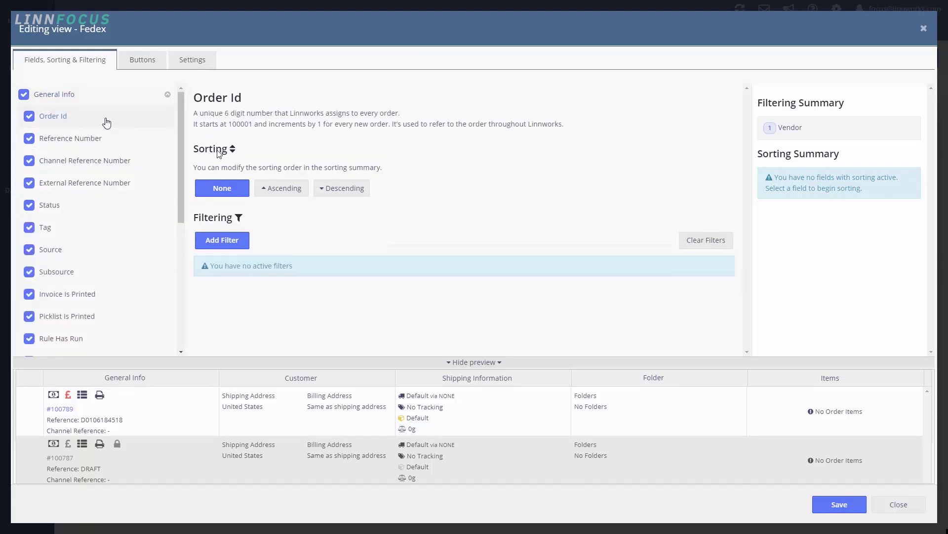
left_click(294, 188)
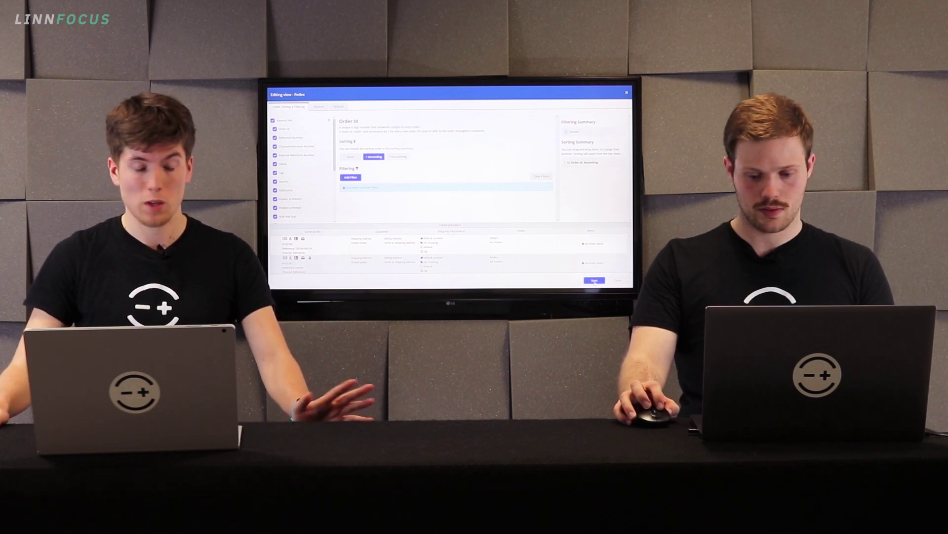
Save the edited Fedex view so it lists its 11 Fedex Special Delivery orders
left_click(613, 280)
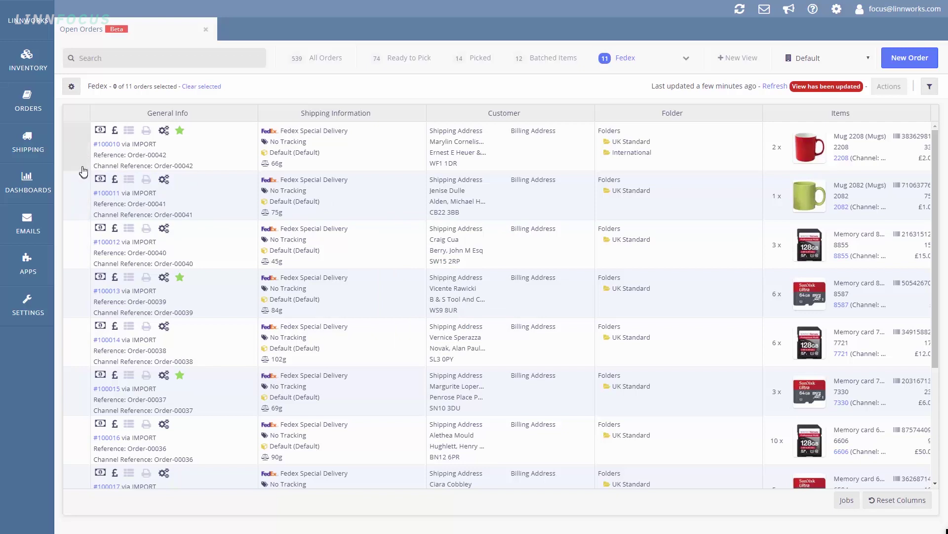
Select orders #100010, #100011 and #100012 in the Fedex view
left_click(79, 148)
left_click(85, 203)
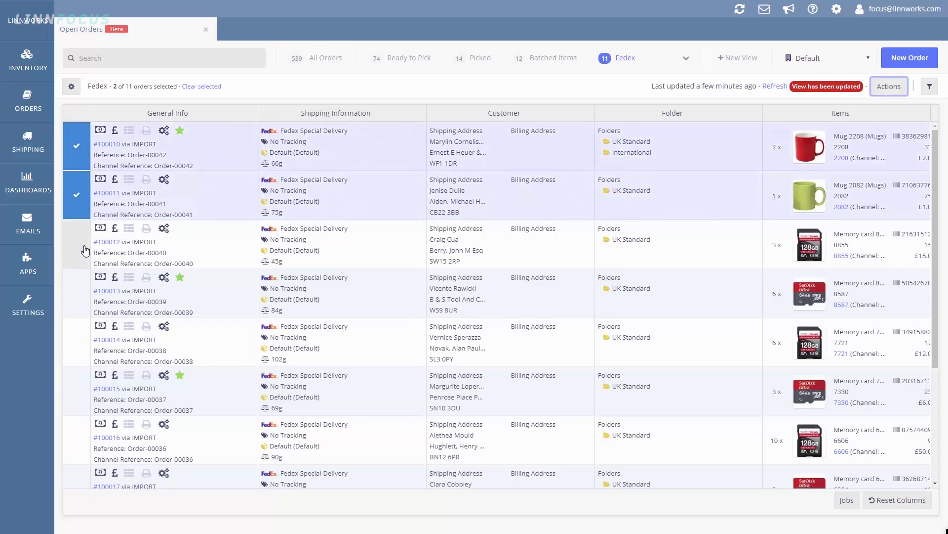
left_click(85, 251)
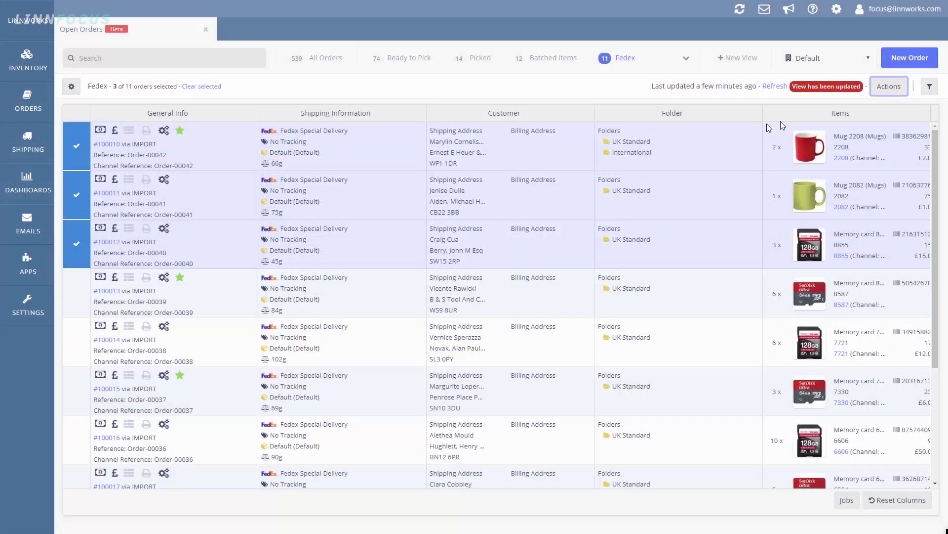
Browse the Process, Shipping and Print options in the Actions menu, then dismiss it
left_click(892, 88)
left_click(849, 99)
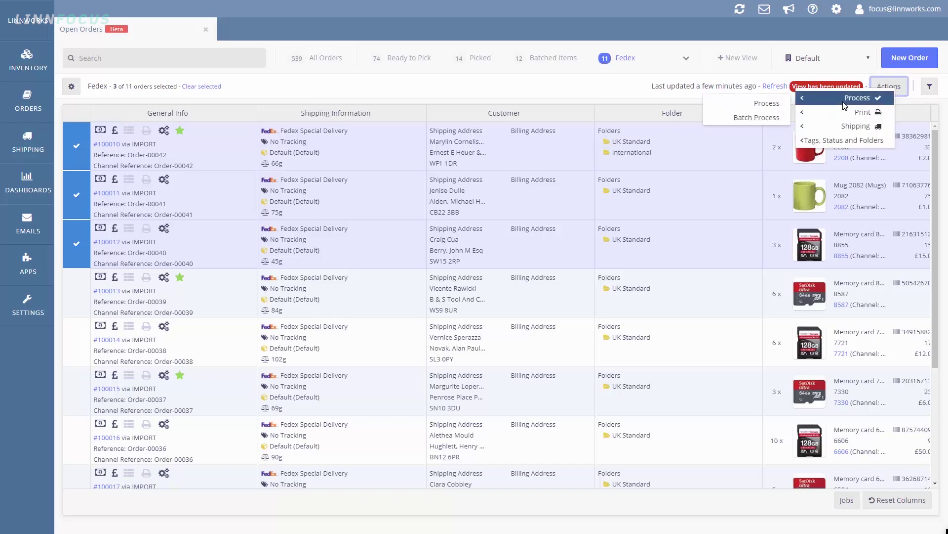
left_click(844, 126)
left_click(844, 102)
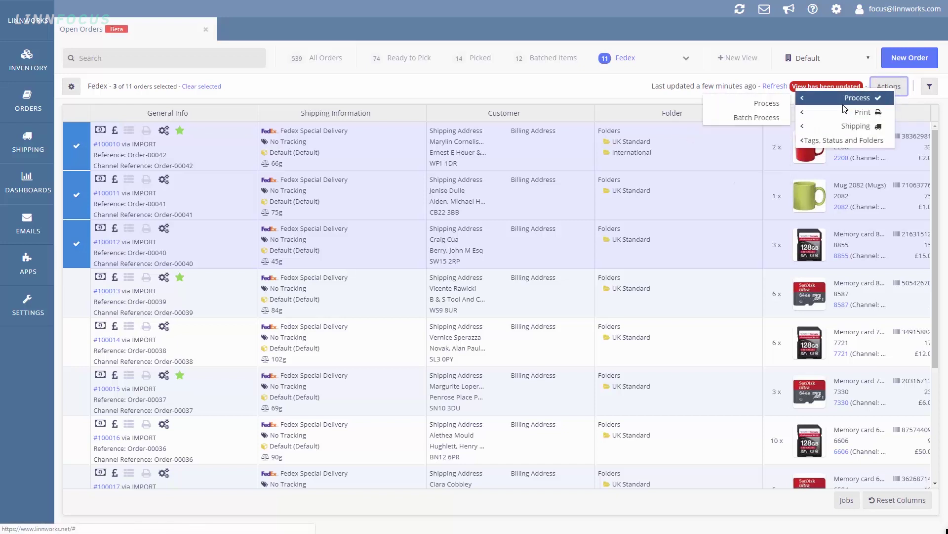
left_click(845, 113)
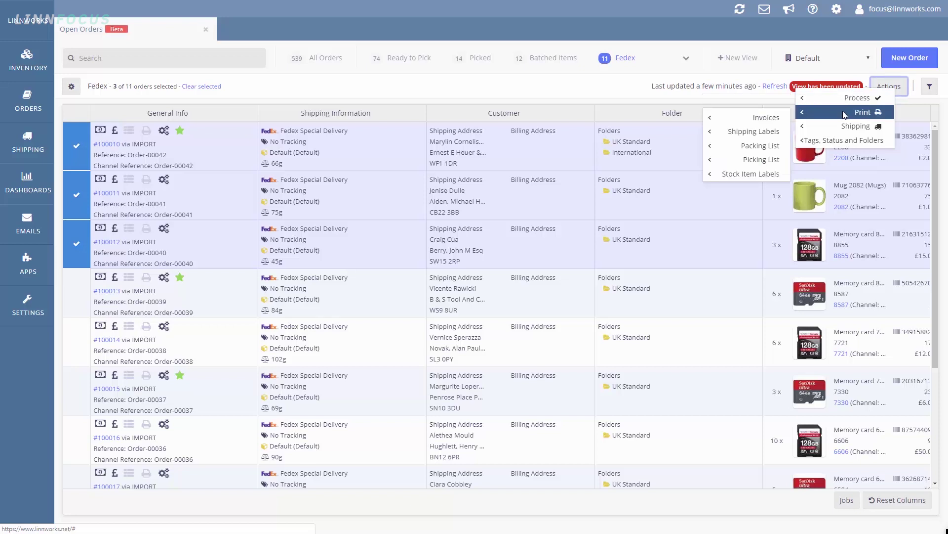
mouse_move(764, 122)
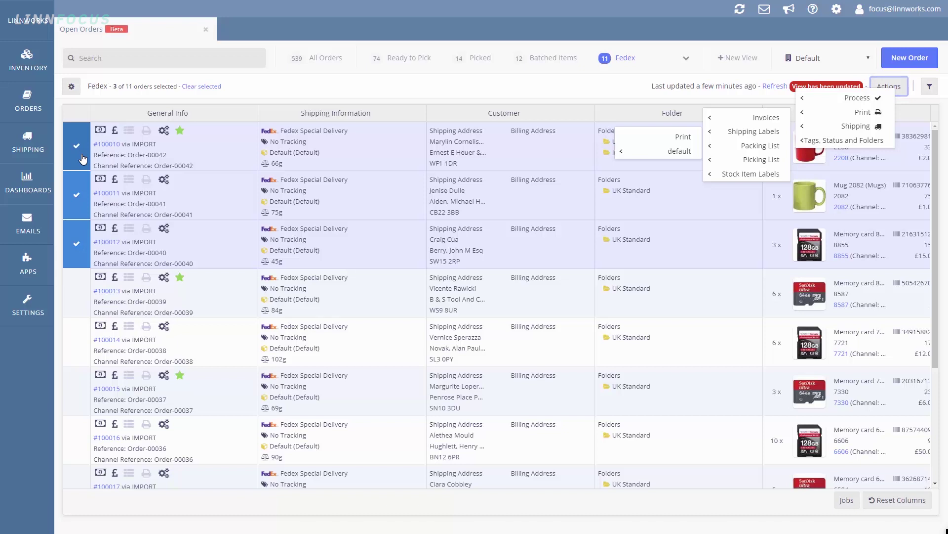
left_click(83, 159)
Uncheck orders #100010, #100011 and #100012 and reopen the Fedex view's settings
left_click(79, 148)
left_click(77, 195)
left_click(77, 243)
left_click(72, 86)
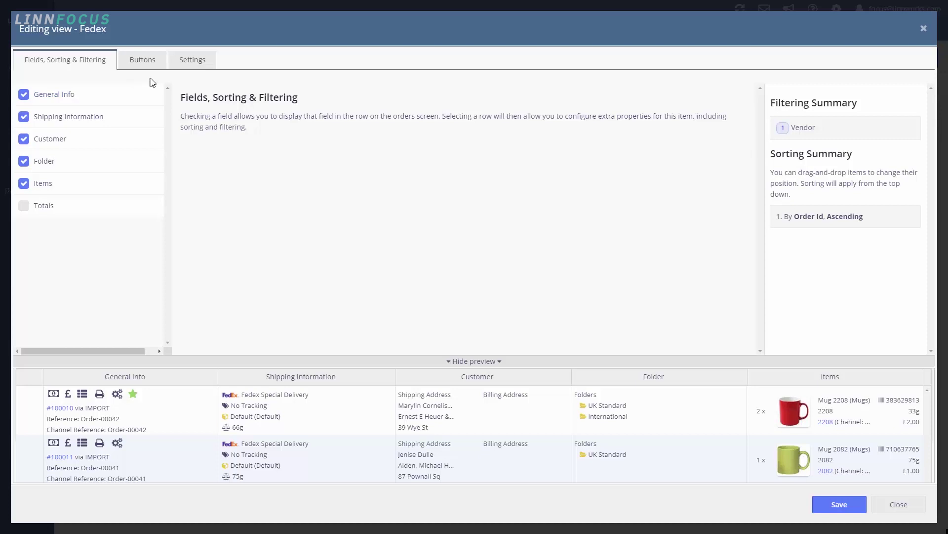
Look at the view's custom Buttons settings, try Add Button, then close the settings dialog
left_click(139, 71)
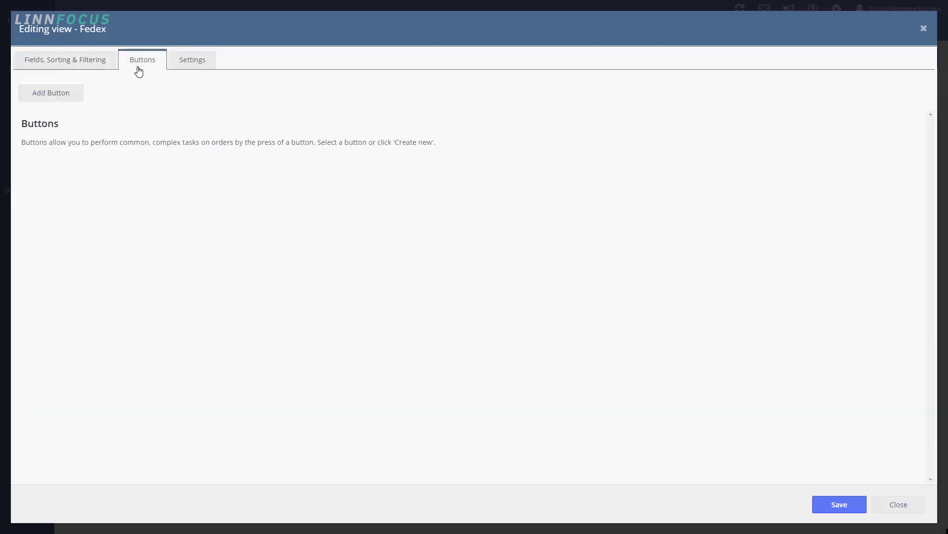
left_click(57, 98)
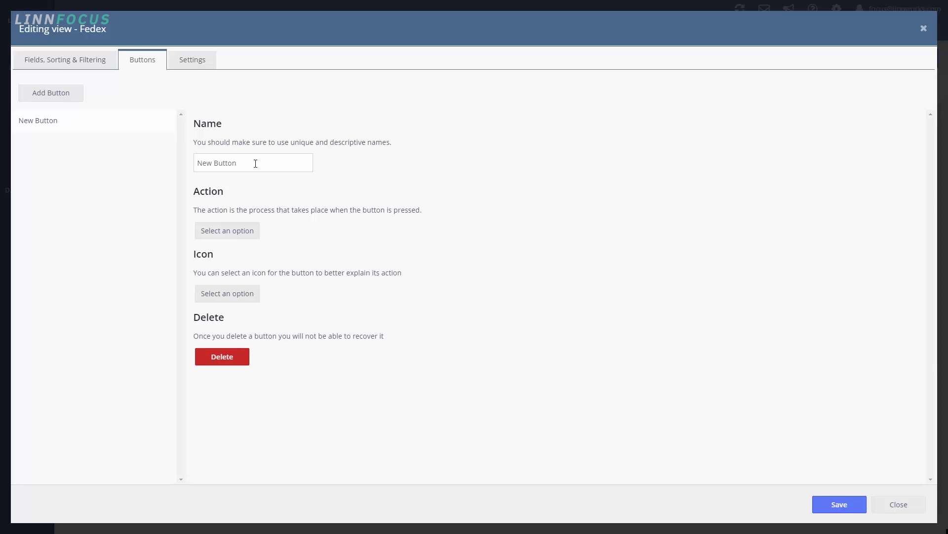
left_click(924, 28)
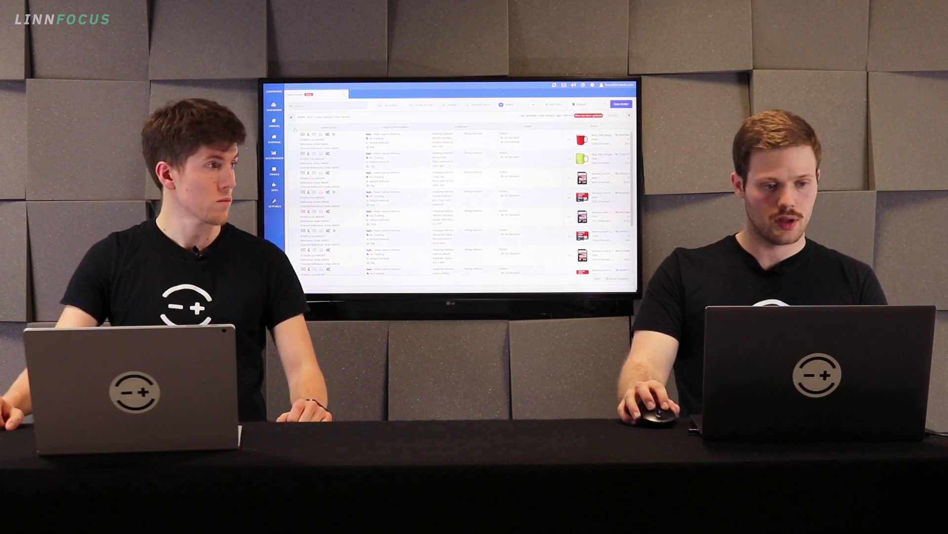
Select all 11 Fedex orders using the list header's select-all checkbox
left_click(295, 129)
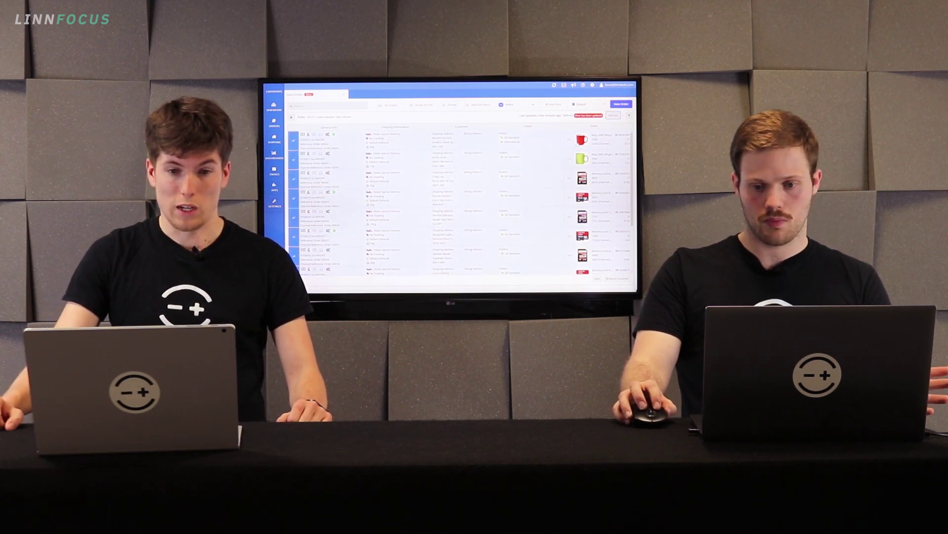